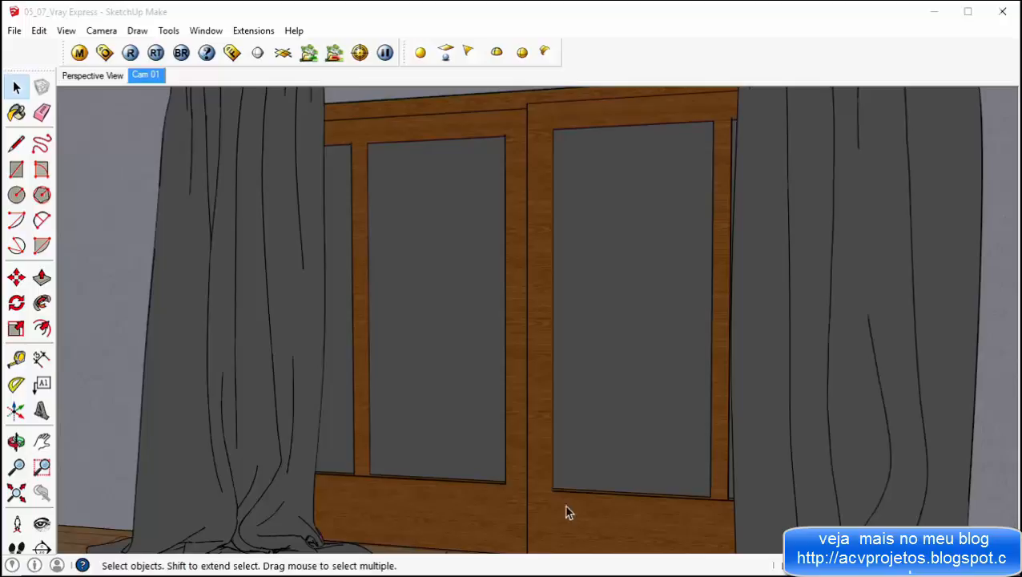
# Examine the HDRI, Studio Lighting and Studios collections in the V-Ray Components library.
pyautogui.click(210, 32)
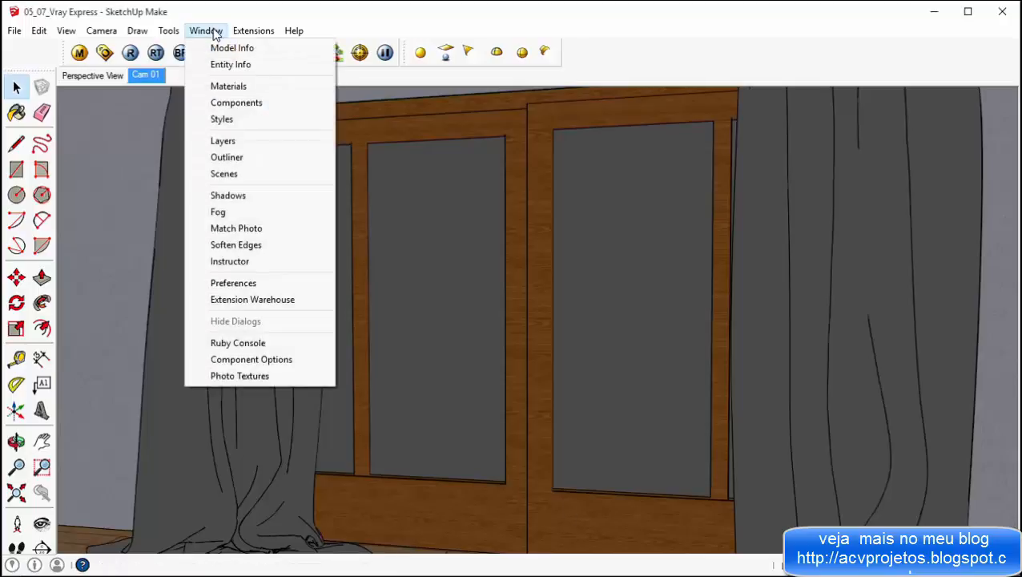
pyautogui.click(224, 103)
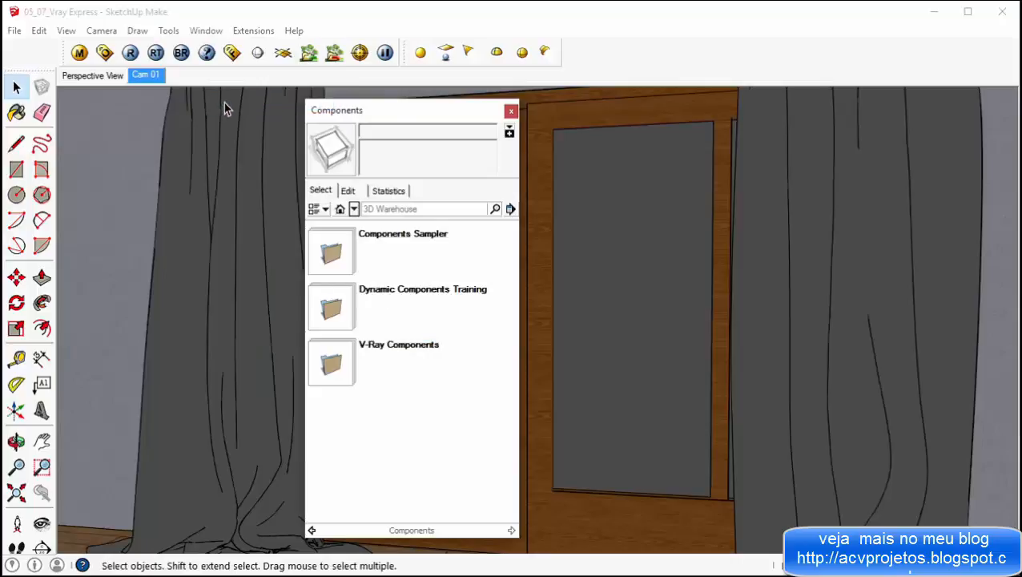
pyautogui.click(439, 355)
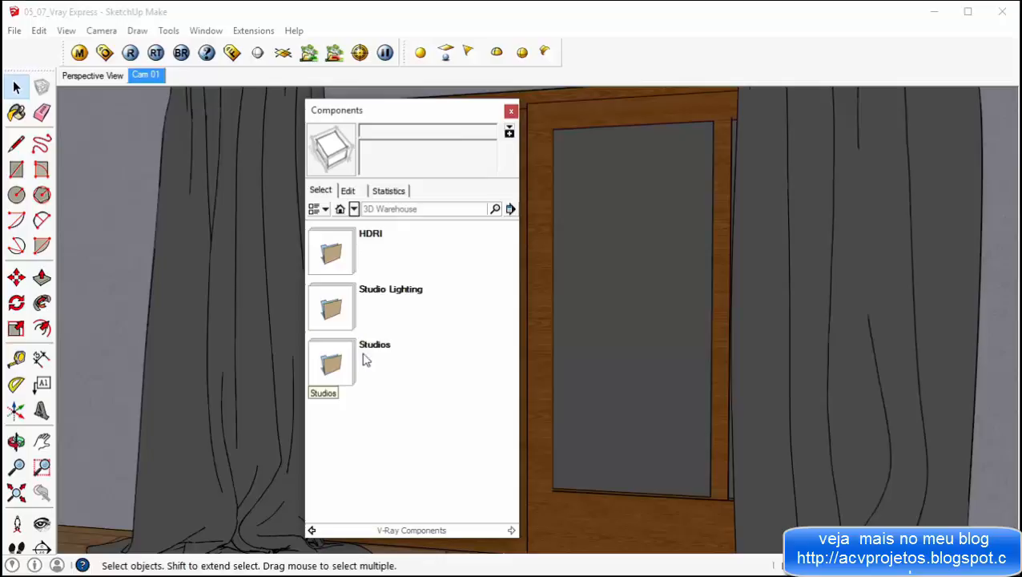
pyautogui.click(378, 252)
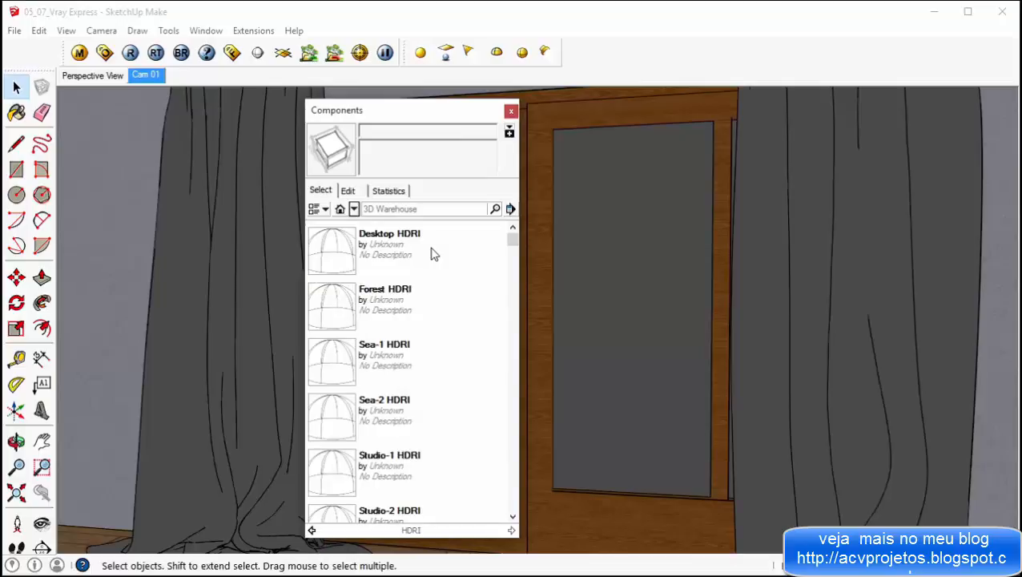
pyautogui.click(353, 208)
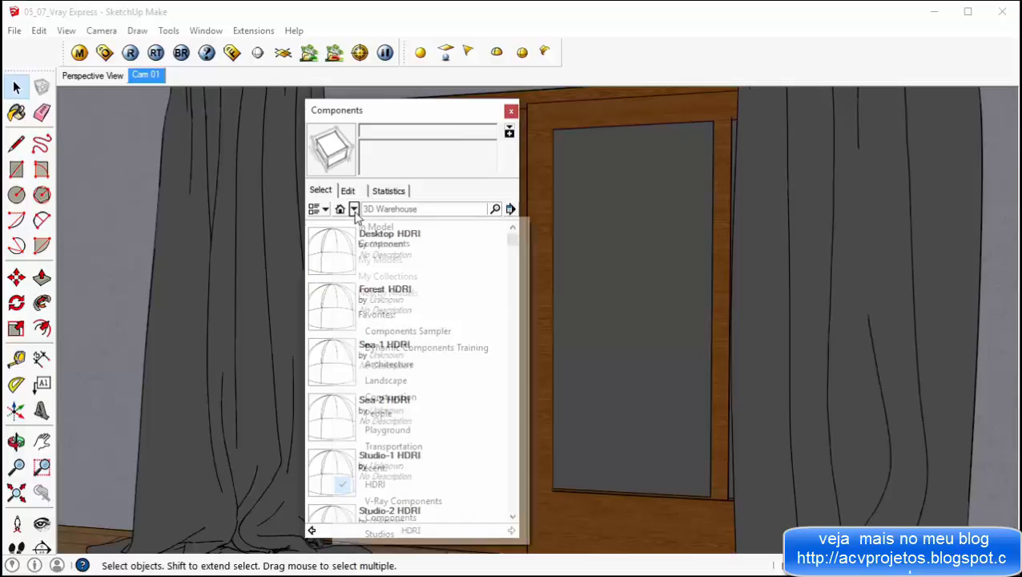
pyautogui.click(370, 246)
pyautogui.click(382, 358)
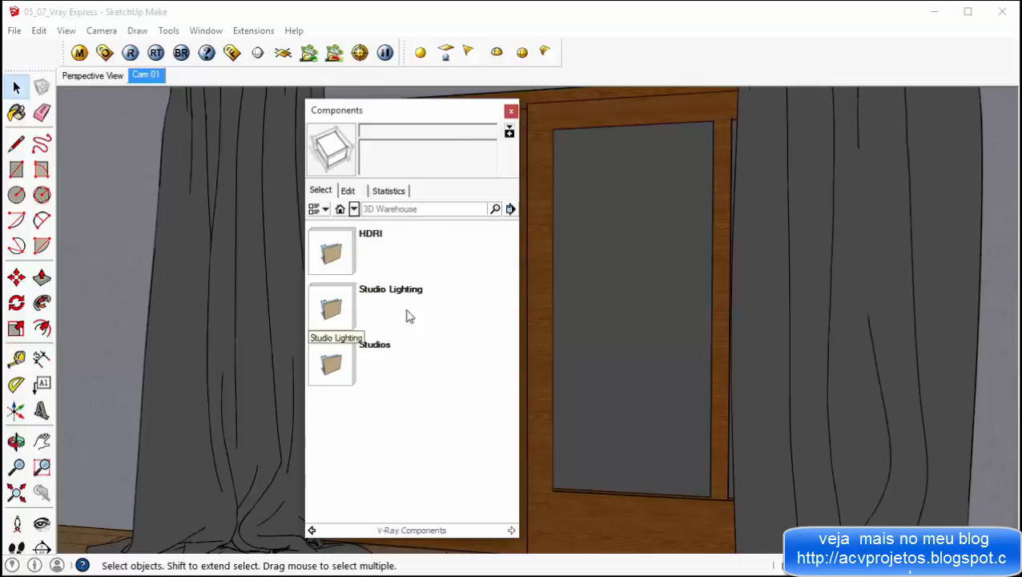
pyautogui.click(414, 298)
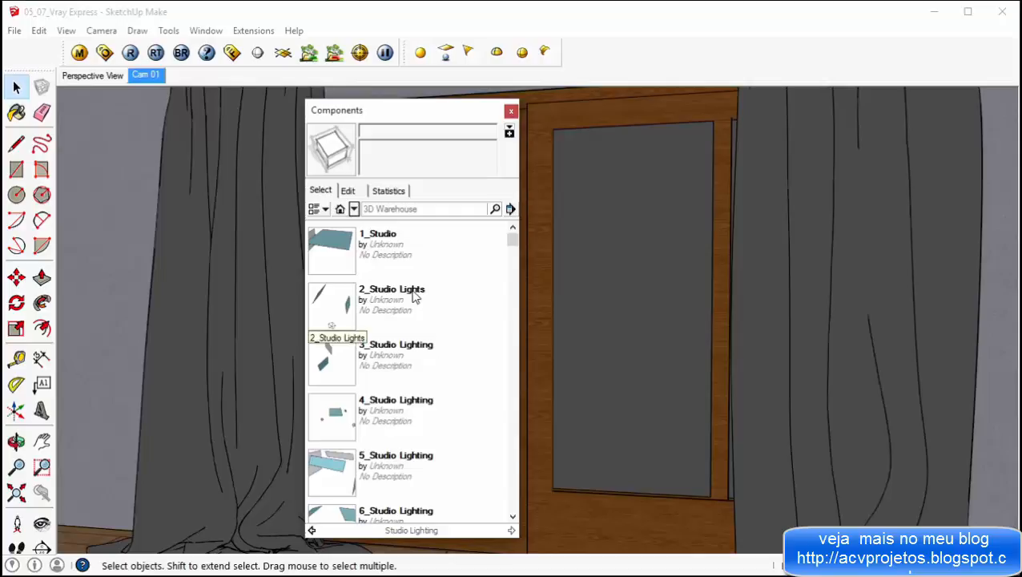
pyautogui.click(353, 208)
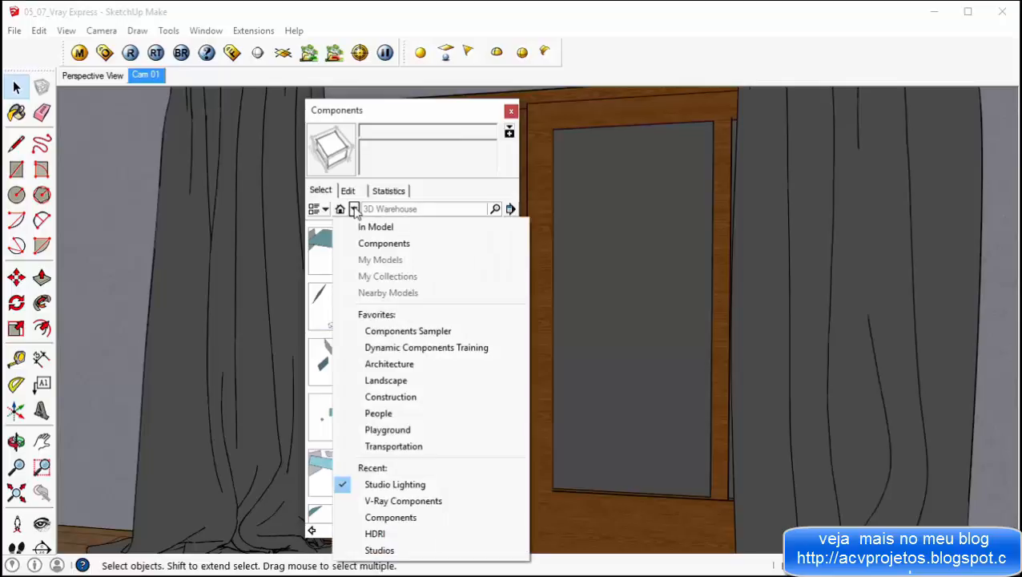
pyautogui.click(378, 244)
pyautogui.click(400, 344)
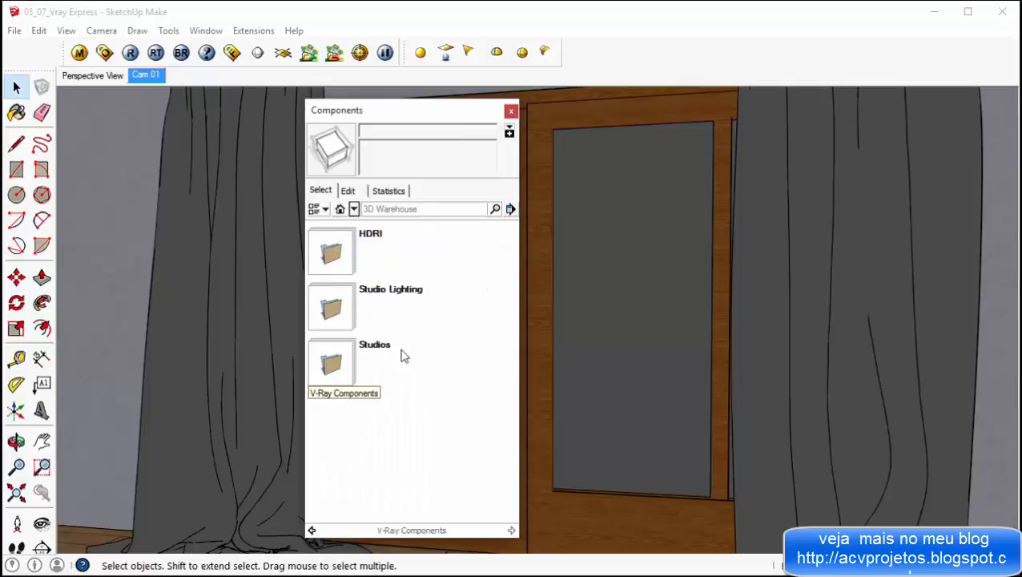
pyautogui.click(378, 357)
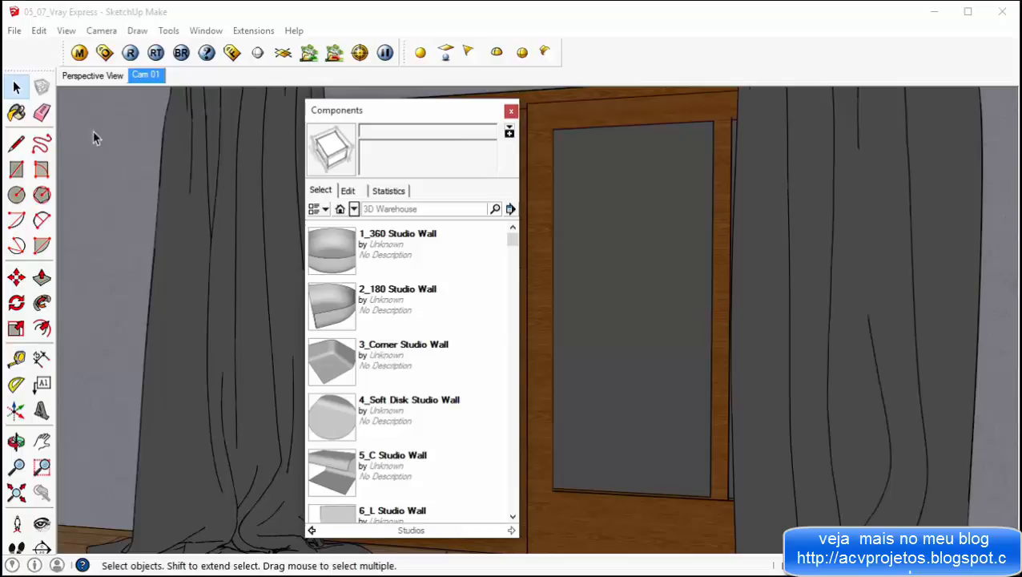
# Show the VFS_Velvet collection in the second material browser of the Paint Bucket.
pyautogui.click(17, 113)
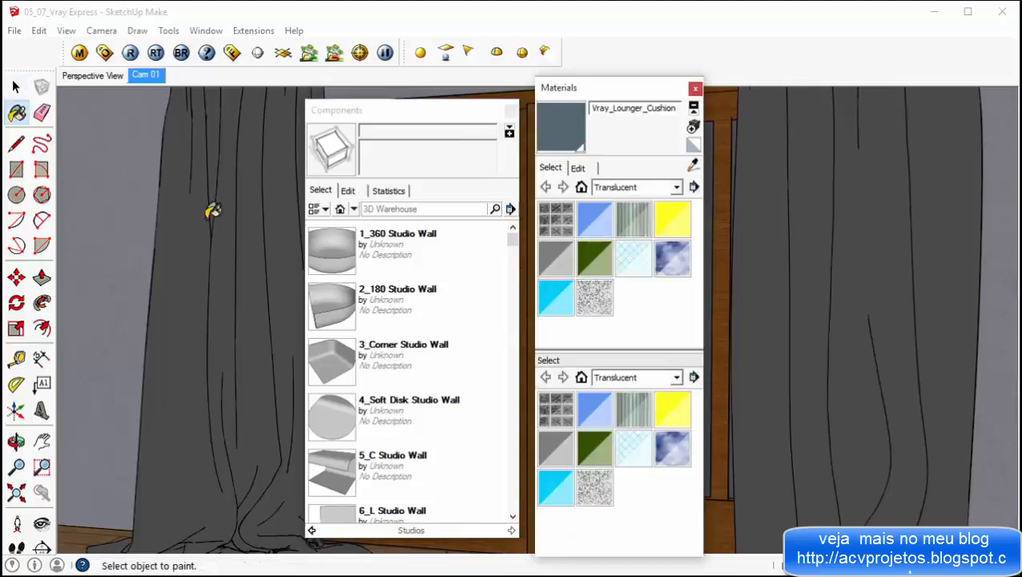
pyautogui.click(676, 378)
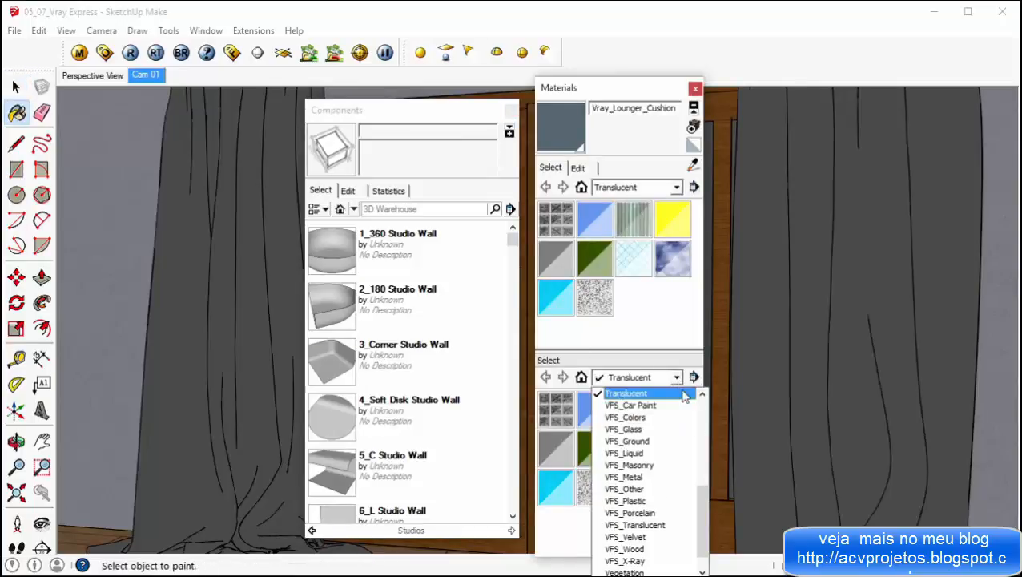
pyautogui.scroll(-1, 701, 510)
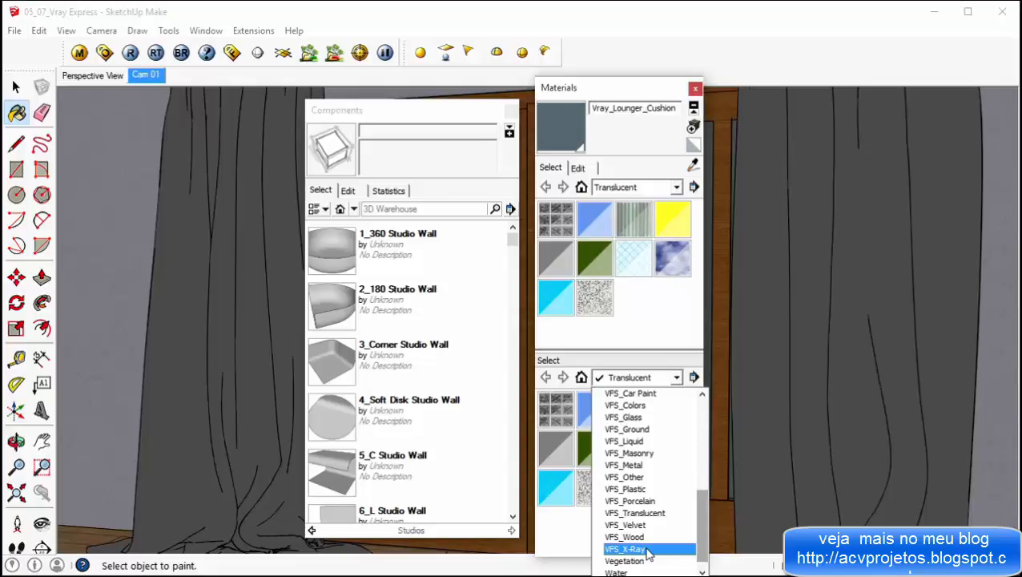
pyautogui.click(652, 525)
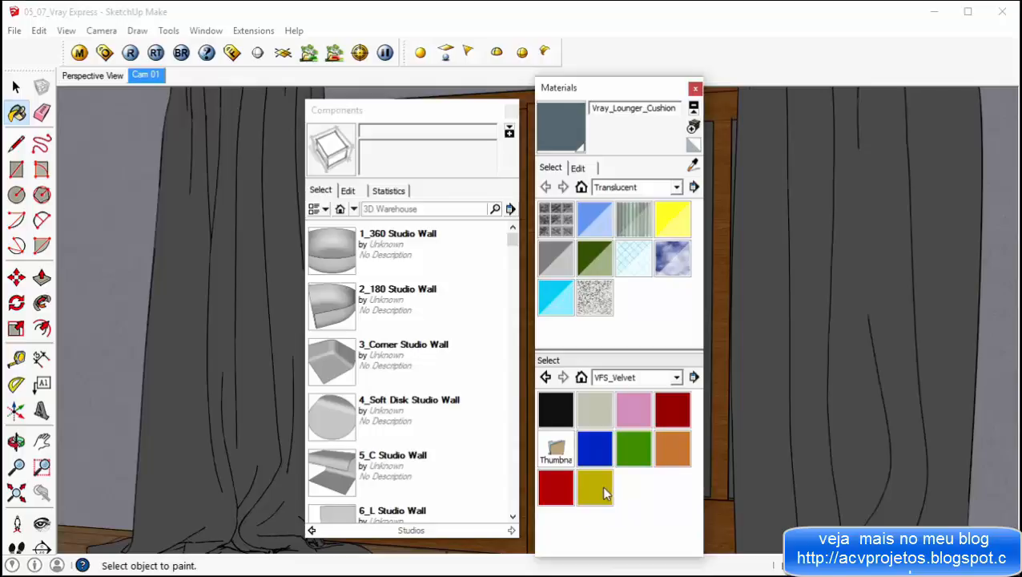
# Open the left curtain for editing and paint it with the Velvet_Red material.
pyautogui.click(16, 87)
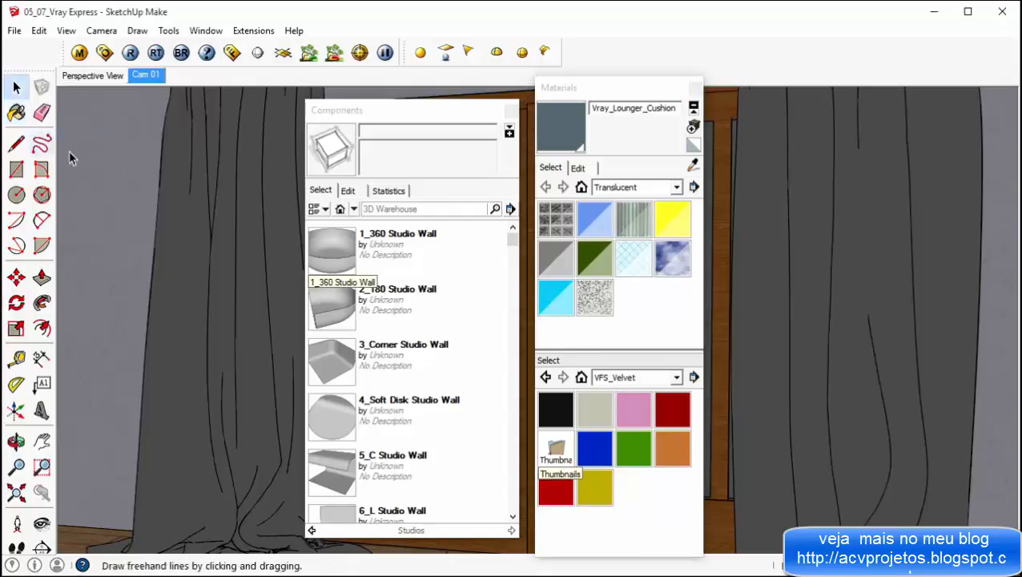
pyautogui.click(232, 321)
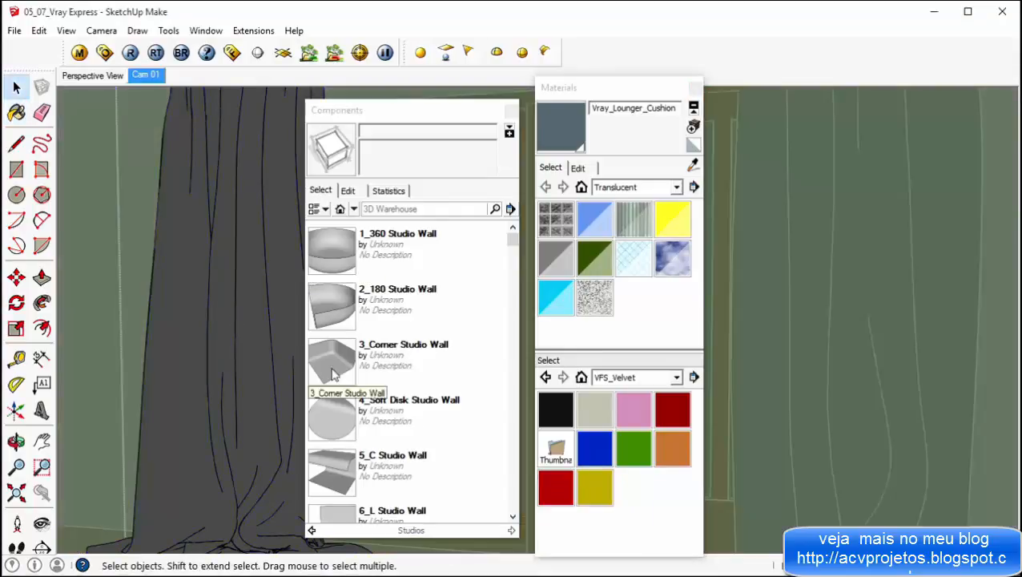
pyautogui.click(559, 490)
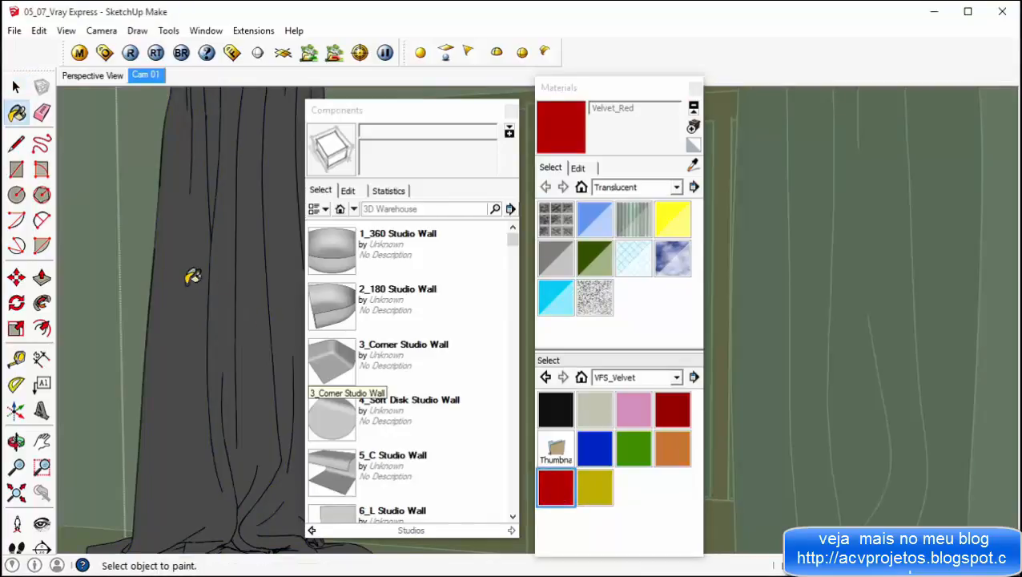
pyautogui.click(192, 276)
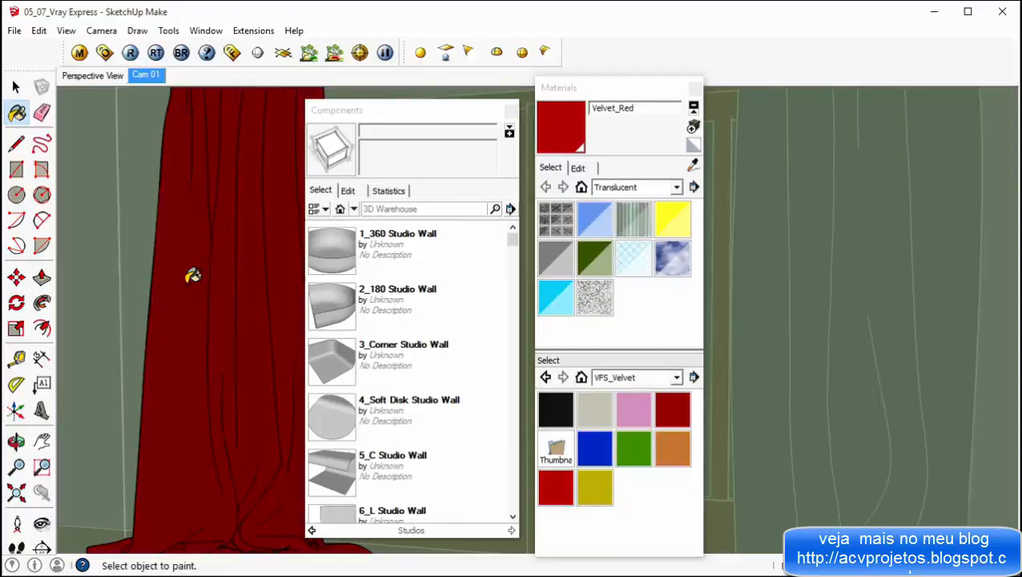
pyautogui.press('space')
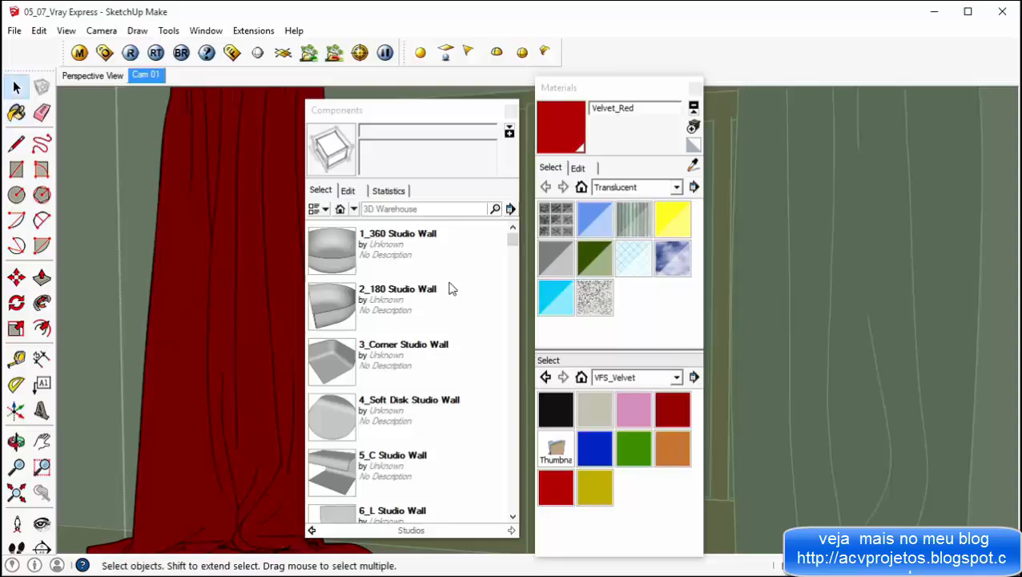
# Open the right curtain for editing and paint it with the Velvet_Red material.
pyautogui.doubleClick(808, 290)
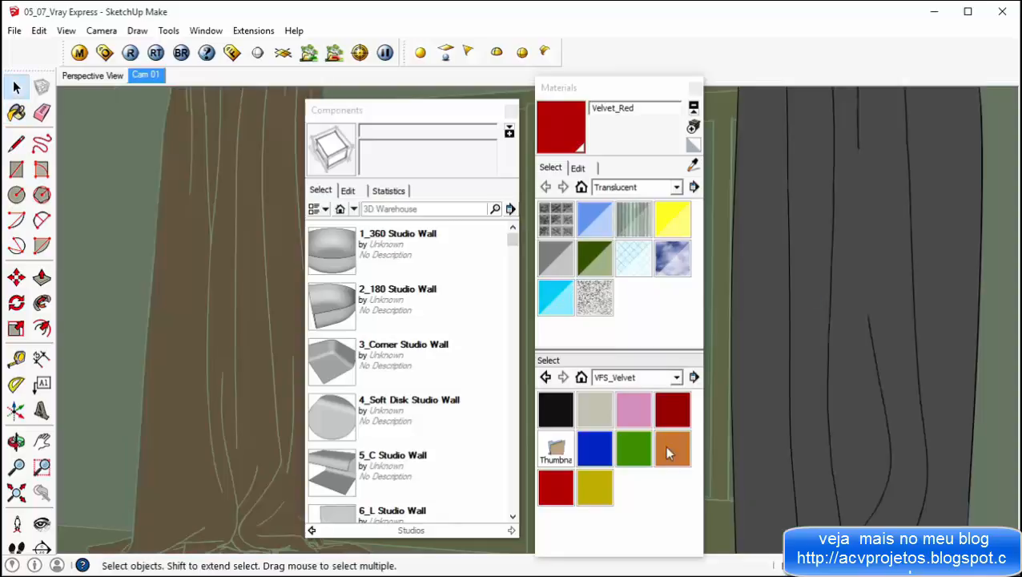
pyautogui.click(555, 487)
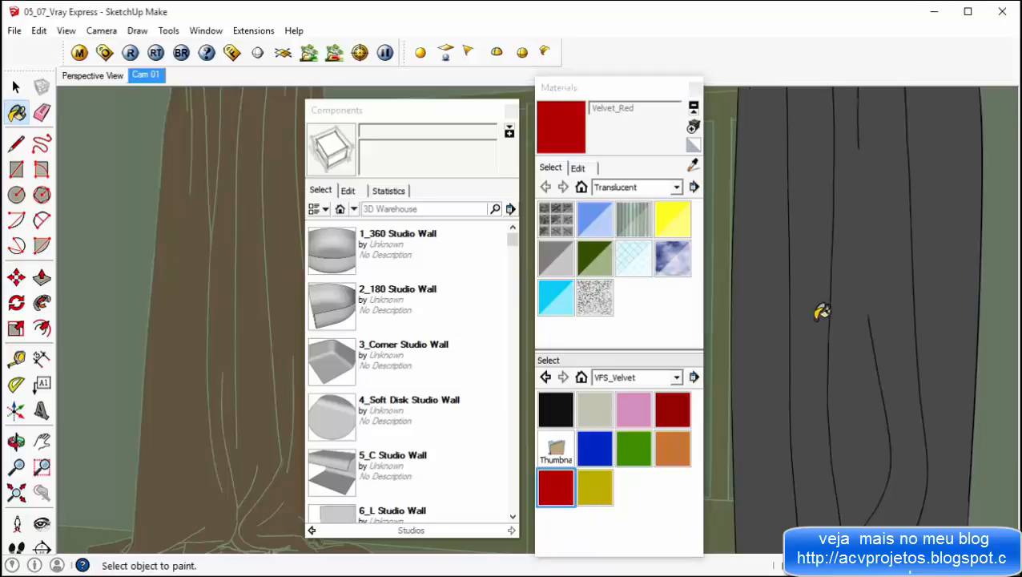
pyautogui.click(822, 312)
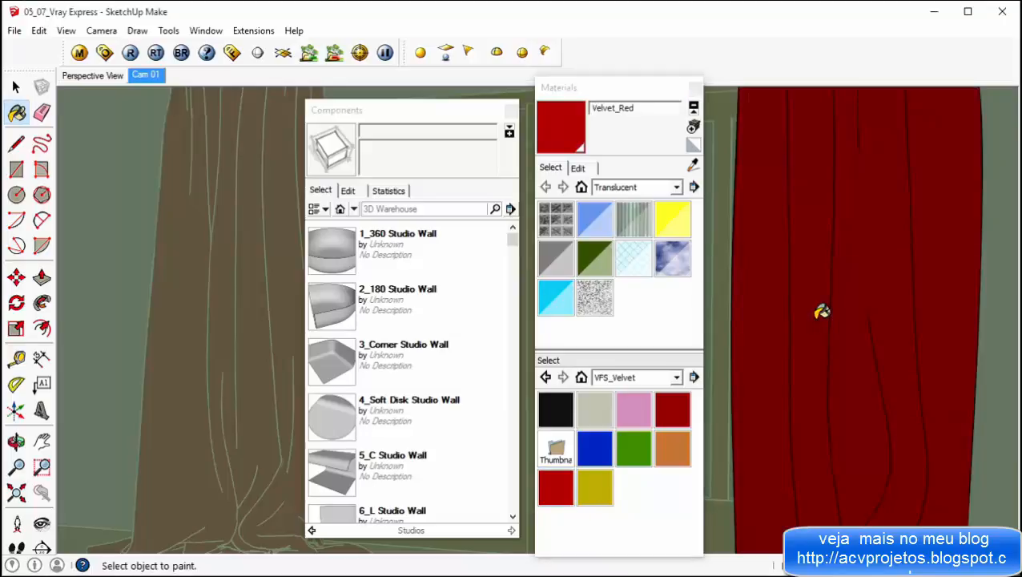
# Close the curtain's editing context and render the current scene with V-Ray.
pyautogui.click(40, 32)
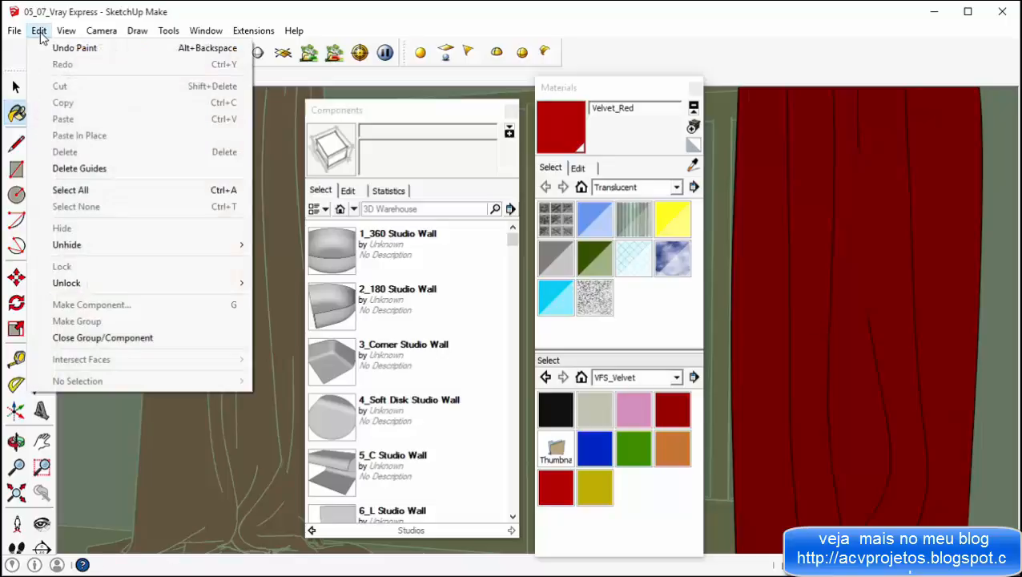
pyautogui.click(162, 337)
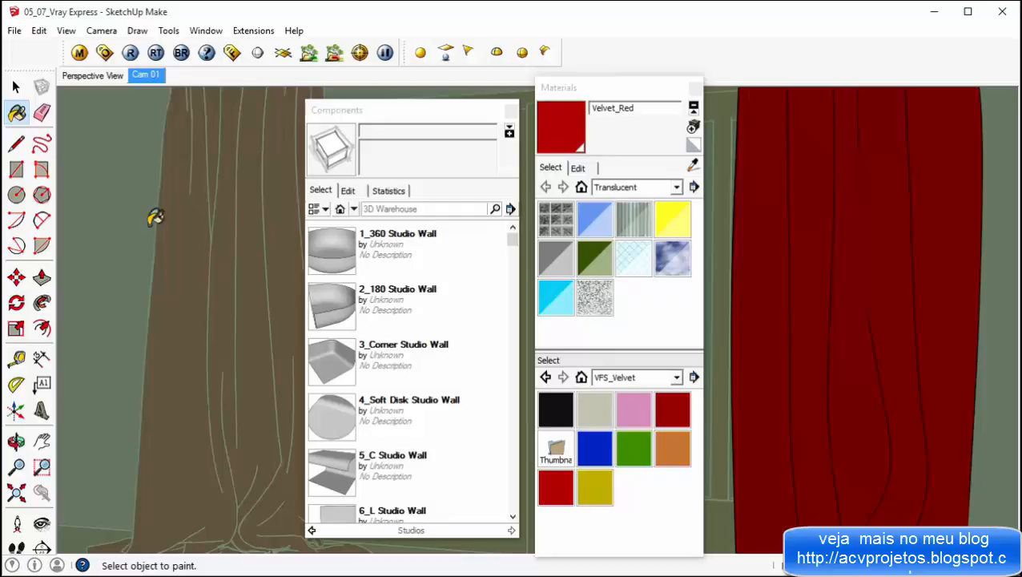
pyautogui.click(131, 53)
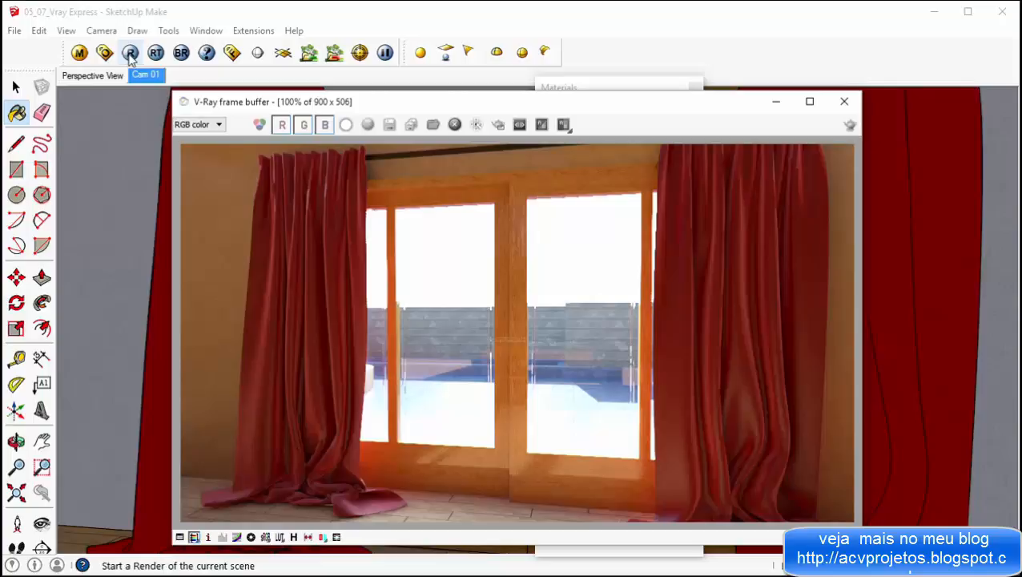
# In the V-Ray material editor, set Velvet_Red's Reflect color to a grey with Val 60.
pyautogui.click(79, 52)
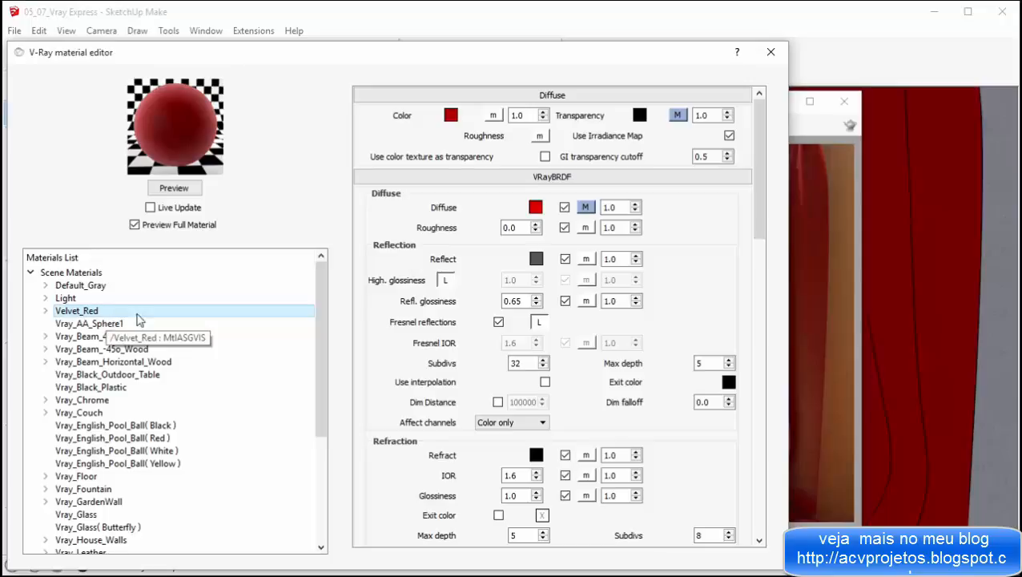
pyautogui.moveTo(489, 399); pyautogui.dragTo(469, 406)
pyautogui.write('60')
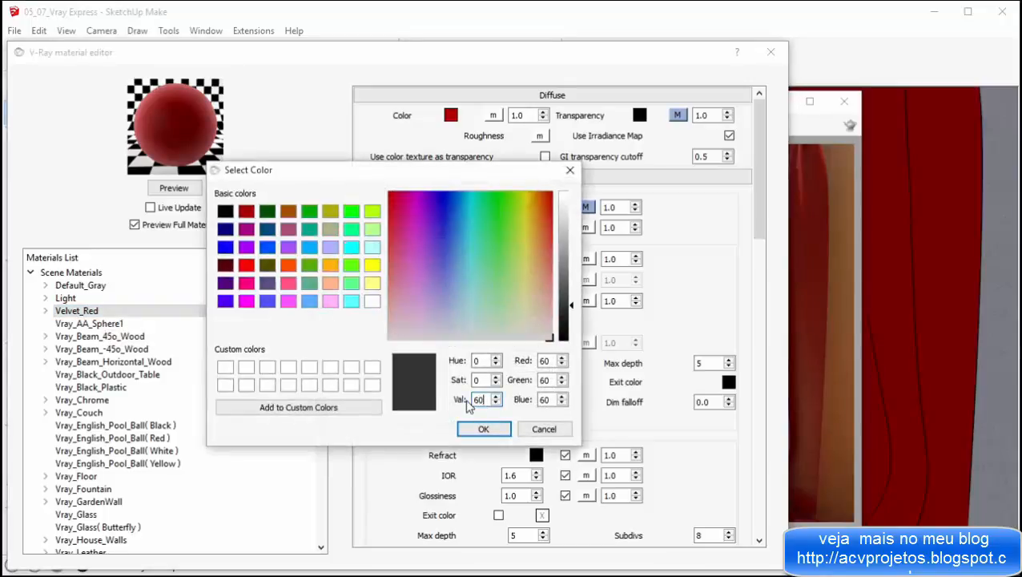
pyautogui.click(479, 428)
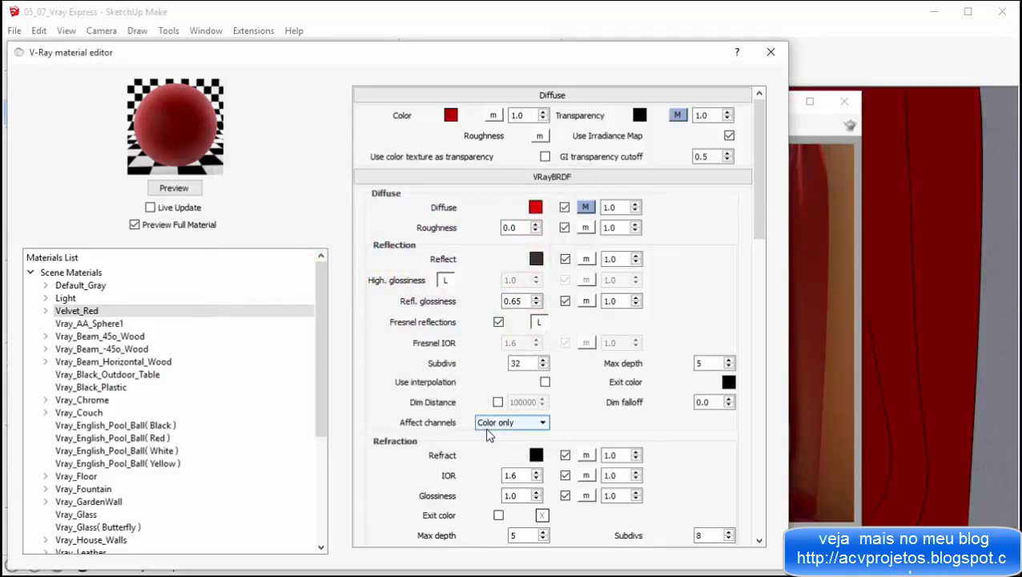
# Set the BRDF type of the Velvet_Red material to Ward.
pyautogui.moveTo(761, 205); pyautogui.dragTo(756, 338)
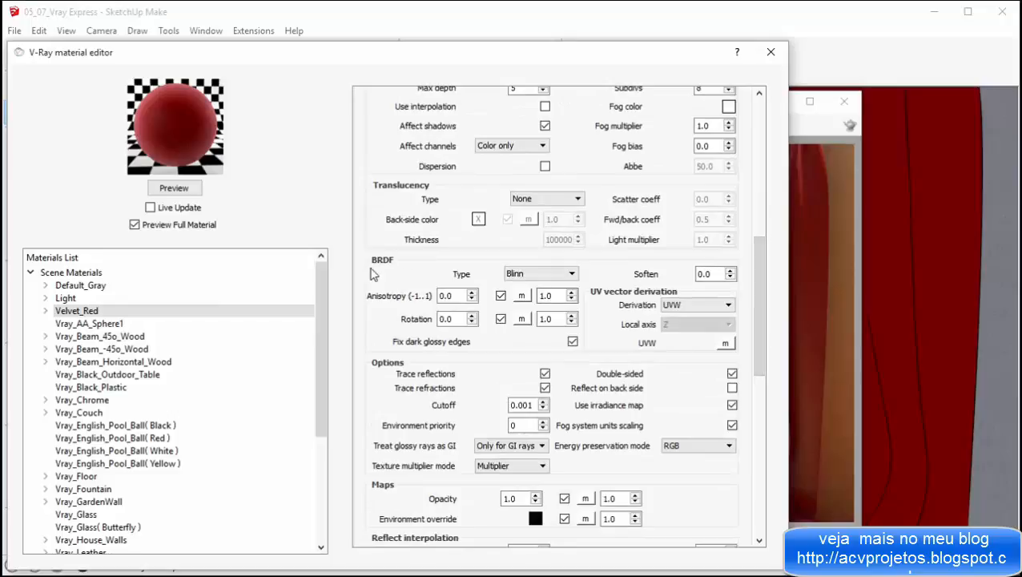
pyautogui.click(572, 274)
pyautogui.click(559, 305)
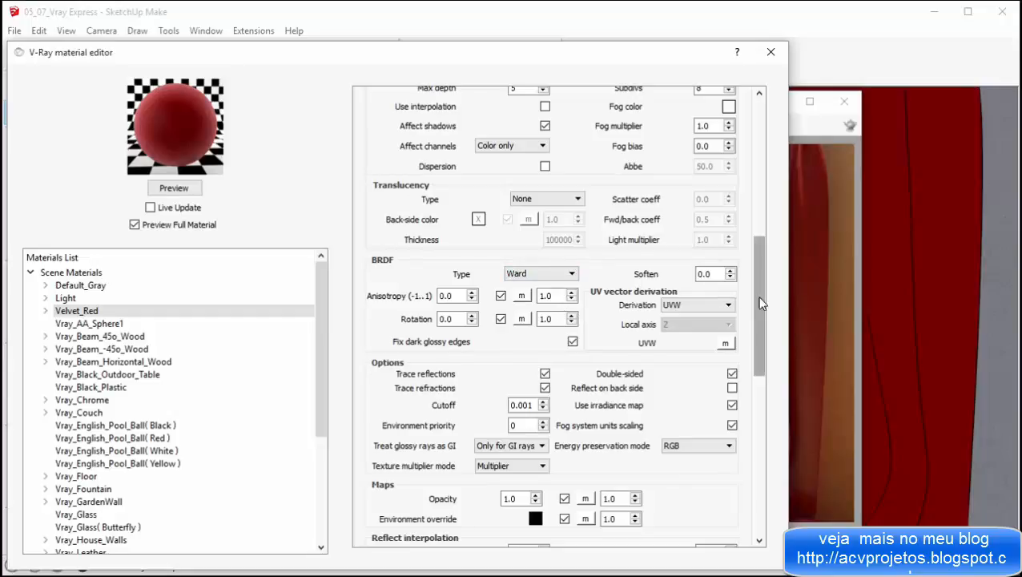
# Set Velvet_Red's reflection Subdivs to 8 and close the material editor.
pyautogui.moveTo(759, 304); pyautogui.dragTo(763, 140)
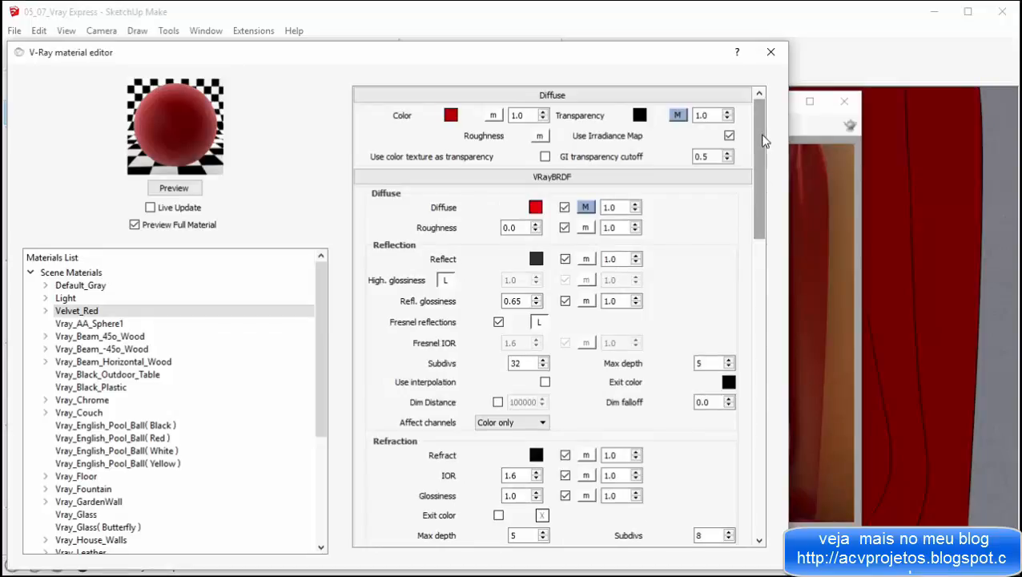
pyautogui.doubleClick(516, 363)
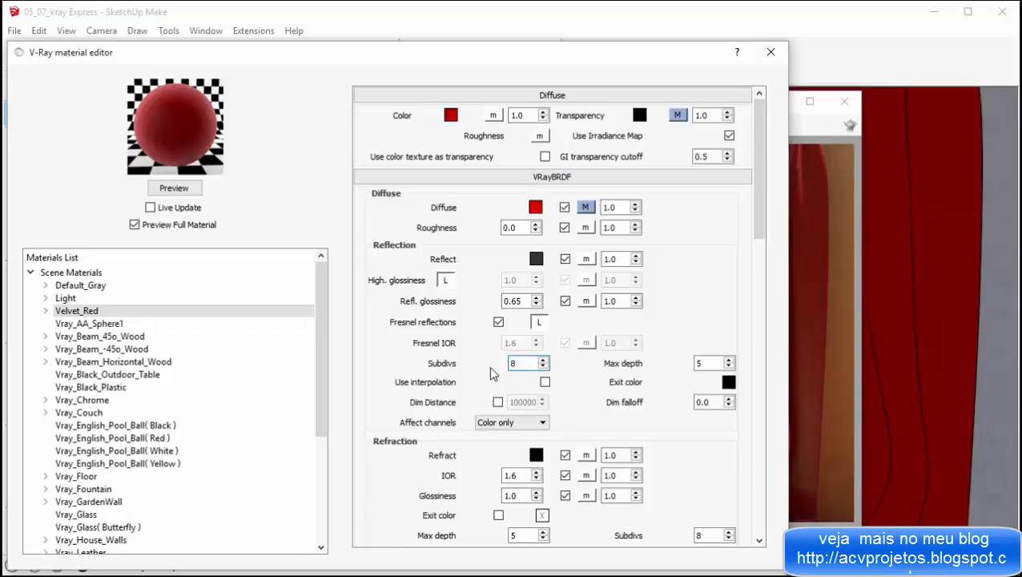
pyautogui.click(772, 54)
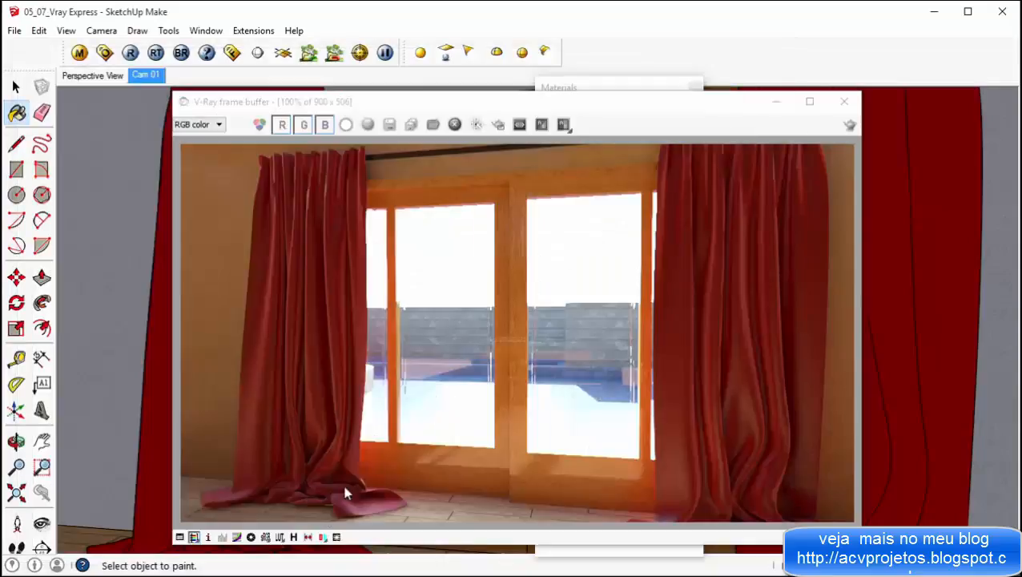
# Save the current render to the V-Ray render history and render the scene again with the adjusted velvet.
pyautogui.click(294, 536)
pyautogui.click(34, 117)
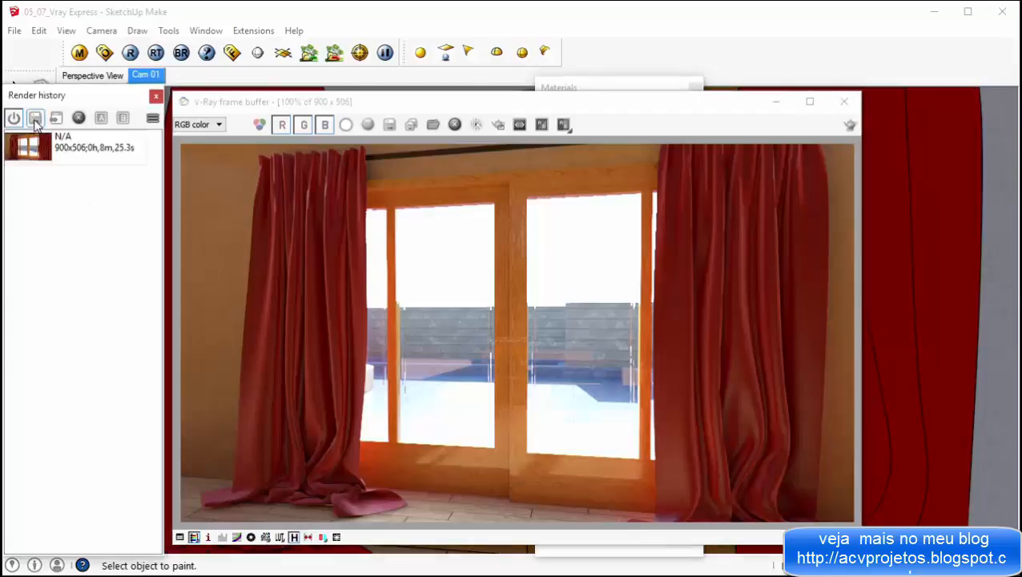
pyautogui.click(850, 124)
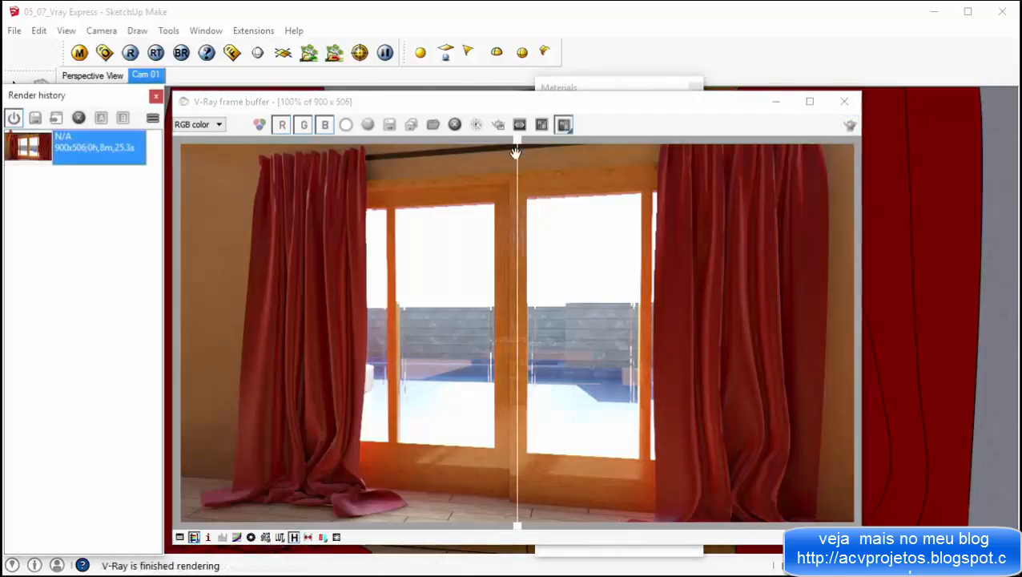
# Compare the saved and new renders by sweeping the divider over the right curtain, and end the comparison.
pyautogui.moveTo(516, 155); pyautogui.dragTo(742, 294)
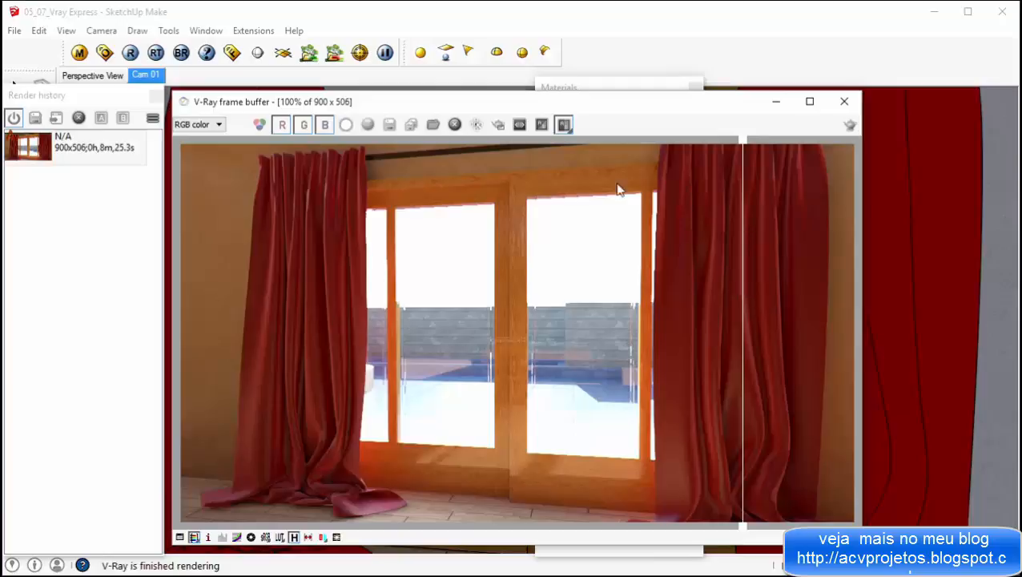
pyautogui.click(563, 125)
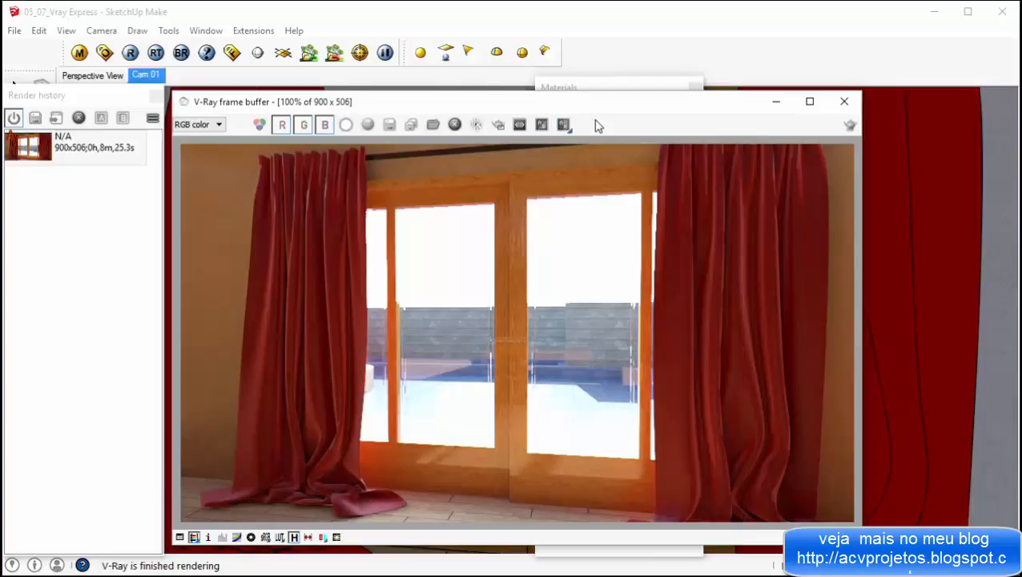